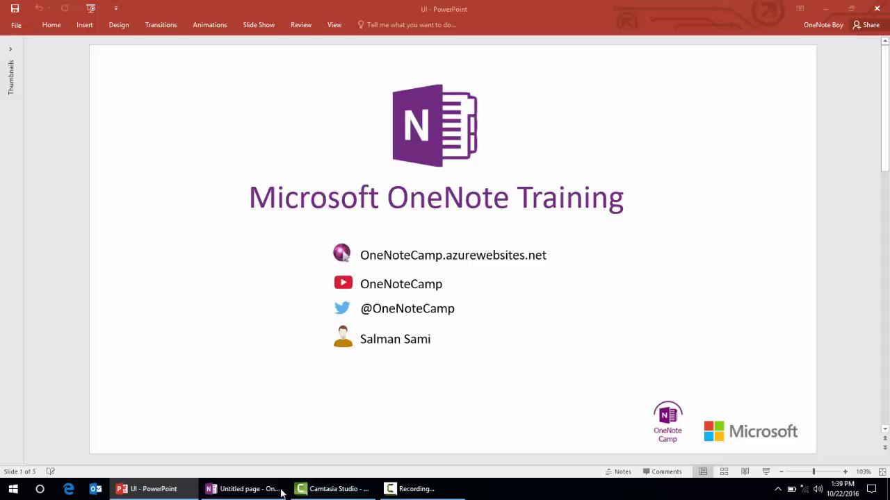
Step: Try a cyan page colour, settle on pink, then move to the blank page in New Section 4
{"action": "mouse_move", "coordinate": [264, 493]}
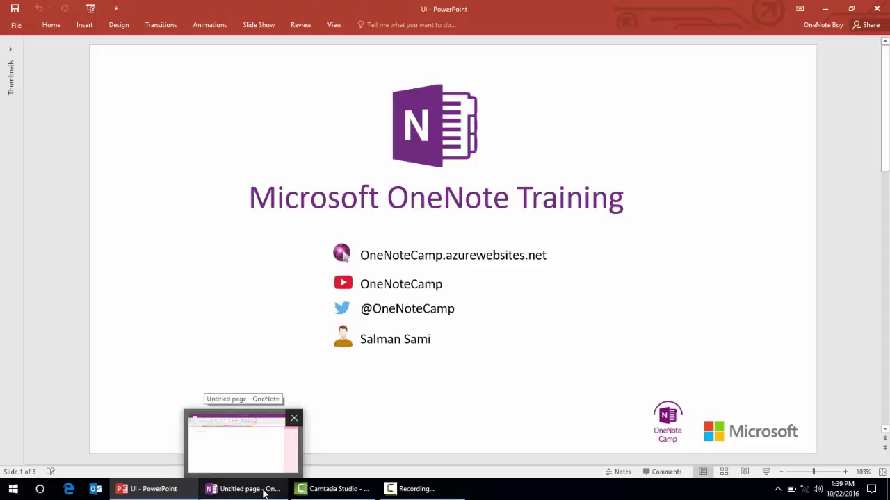
{"action": "left_click", "coordinate": [264, 491]}
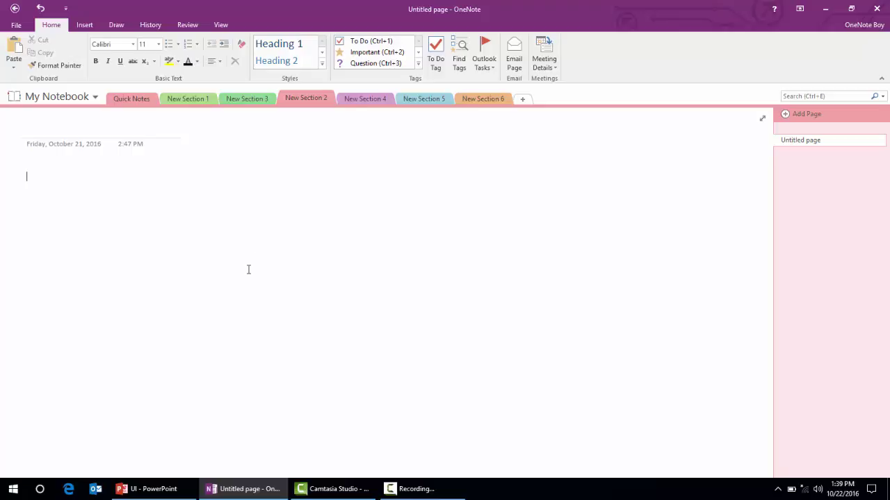
{"action": "left_click", "coordinate": [221, 25]}
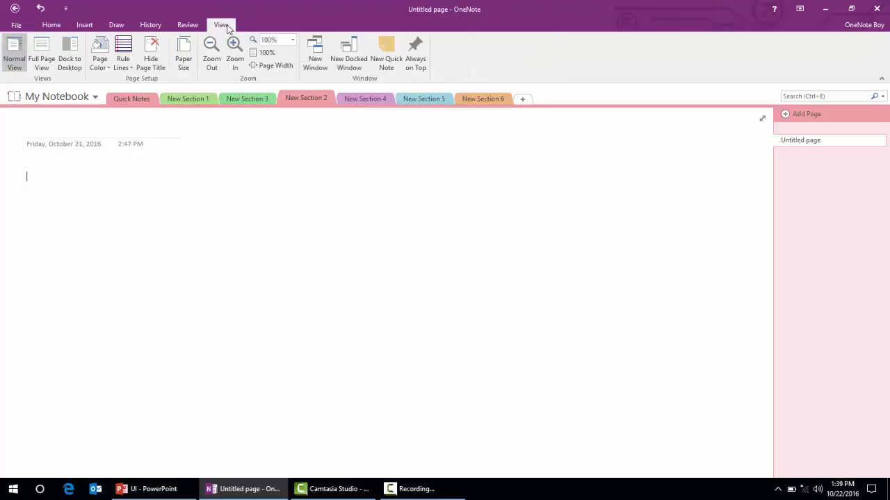
{"action": "left_click", "coordinate": [108, 74]}
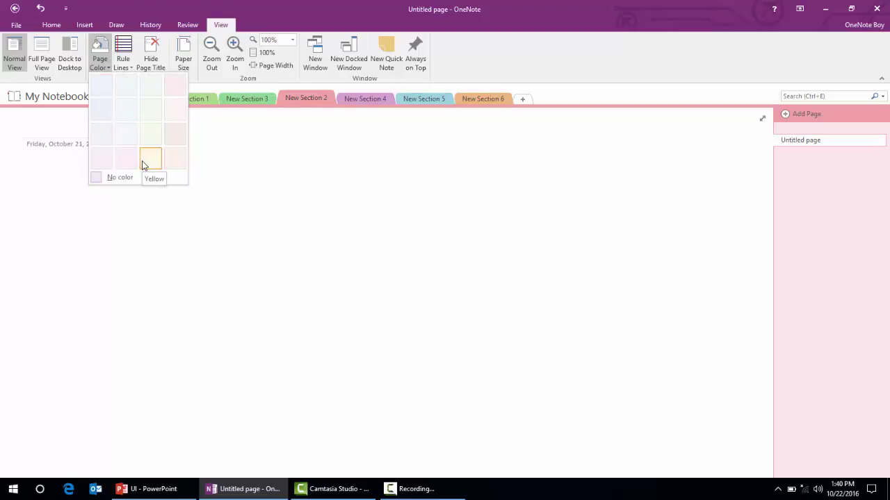
{"action": "left_click", "coordinate": [127, 116]}
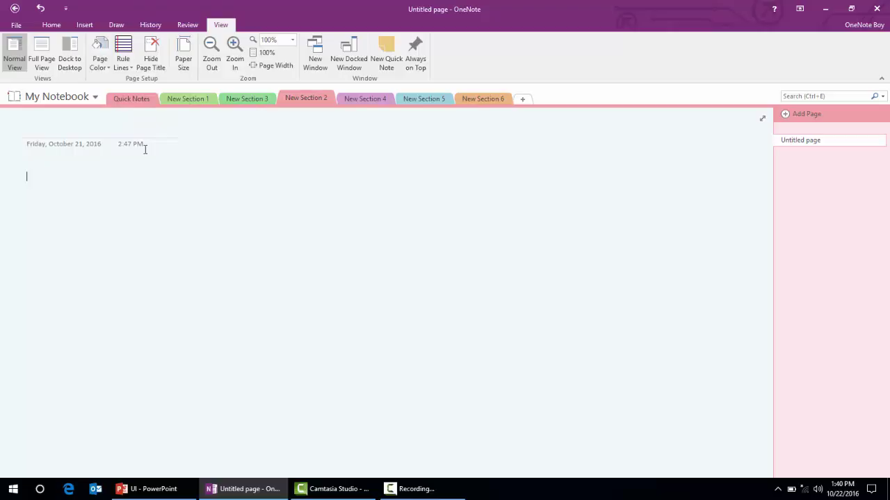
{"action": "left_click", "coordinate": [100, 64]}
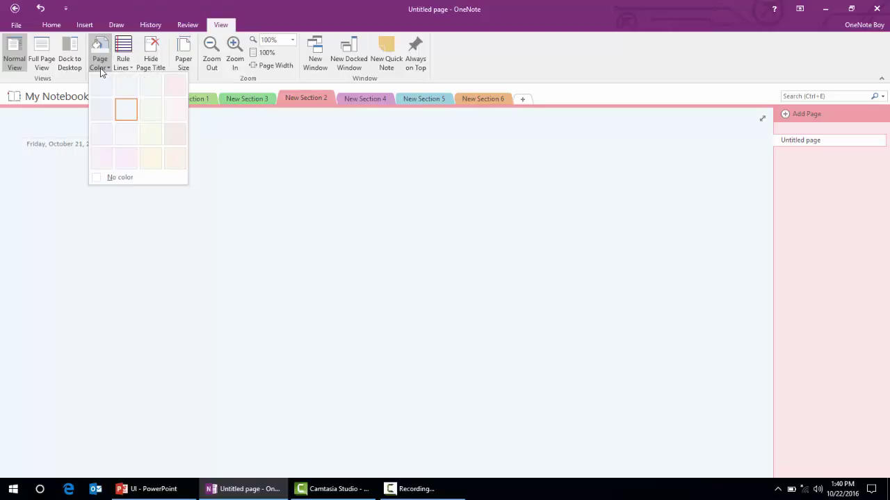
{"action": "left_click", "coordinate": [175, 87]}
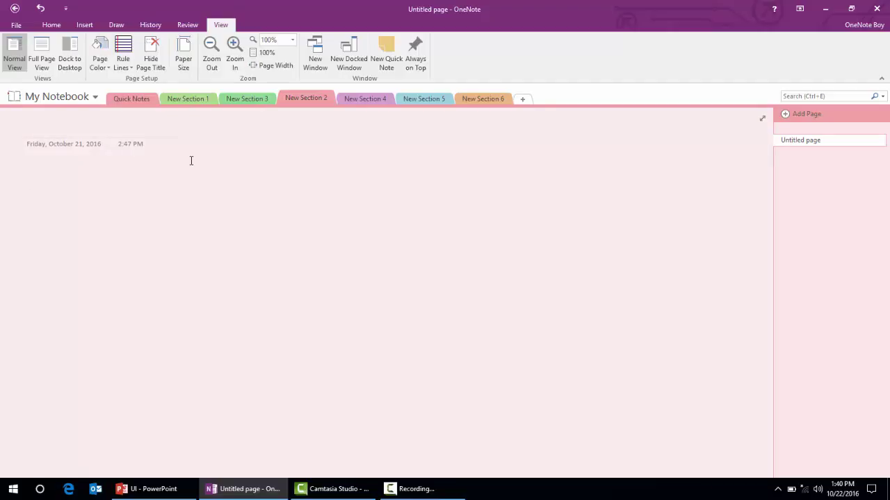
{"action": "left_click", "coordinate": [365, 98]}
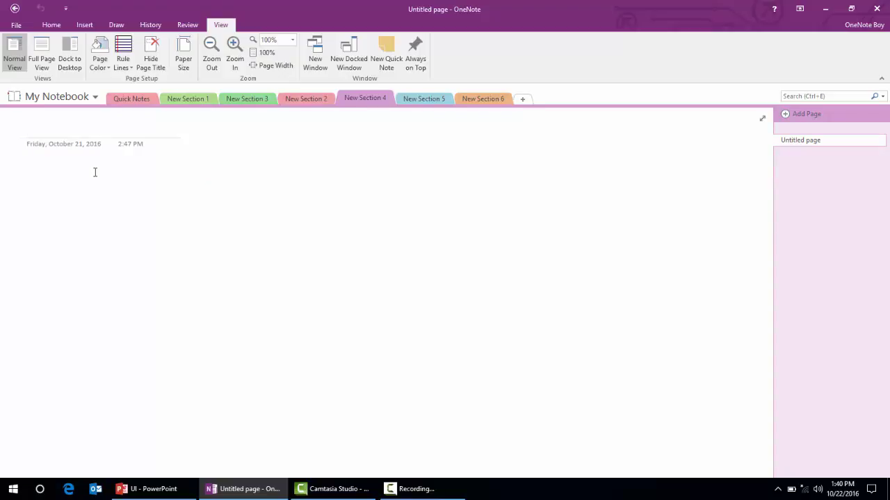
Step: Enter 'Inserting Table in Microsoft OneNote Page' as the page title
{"action": "type", "text": "Inserting "}
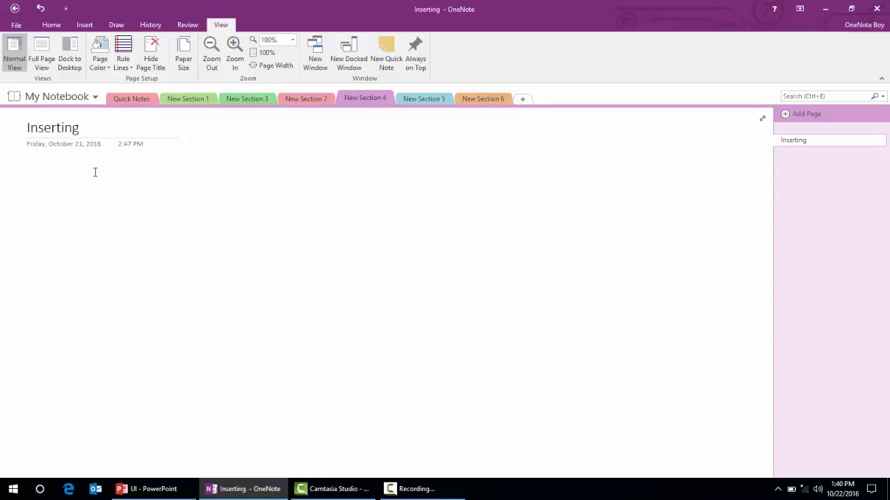
{"action": "type", "text": "Table in"}
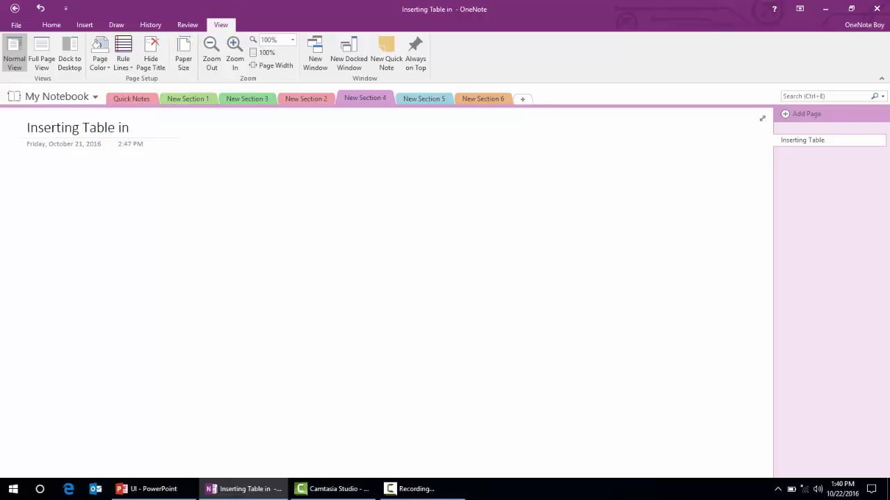
{"action": "type", "text": " Mic rosoft OneNo"}
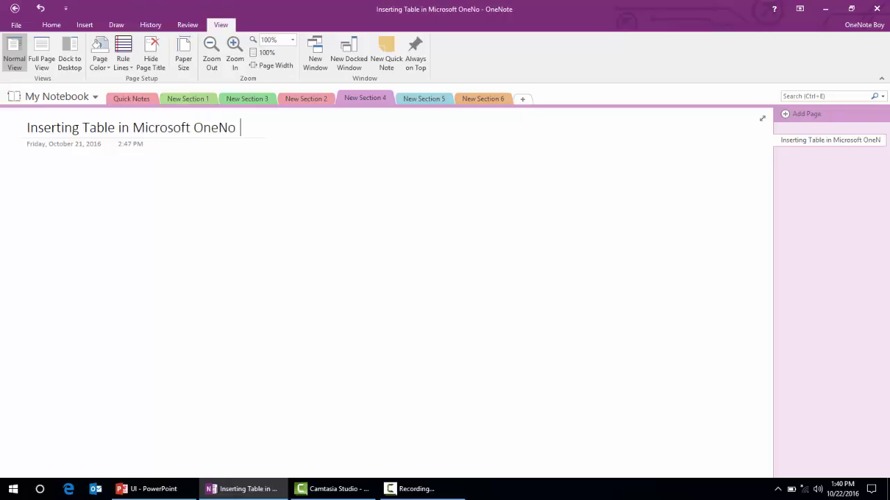
{"action": "type", "text": "te Page"}
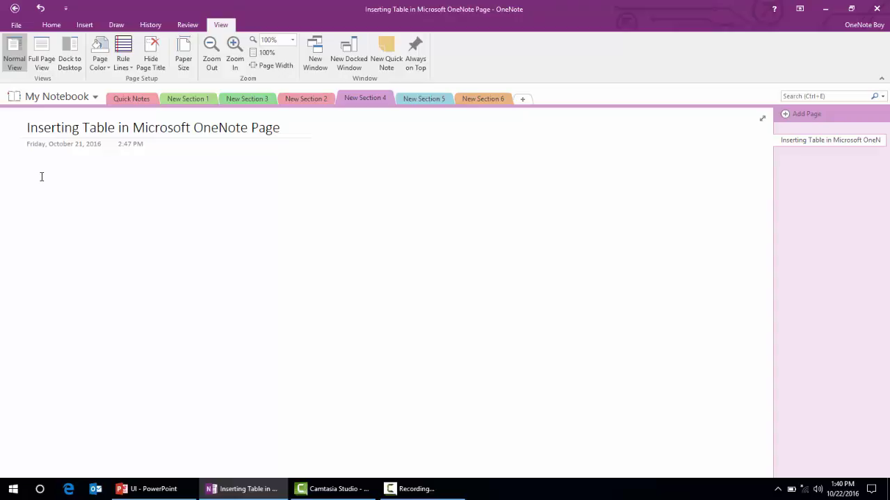
Step: Insert an empty 5-column by 3-row table from the Insert Table grid
{"action": "left_click", "coordinate": [84, 27]}
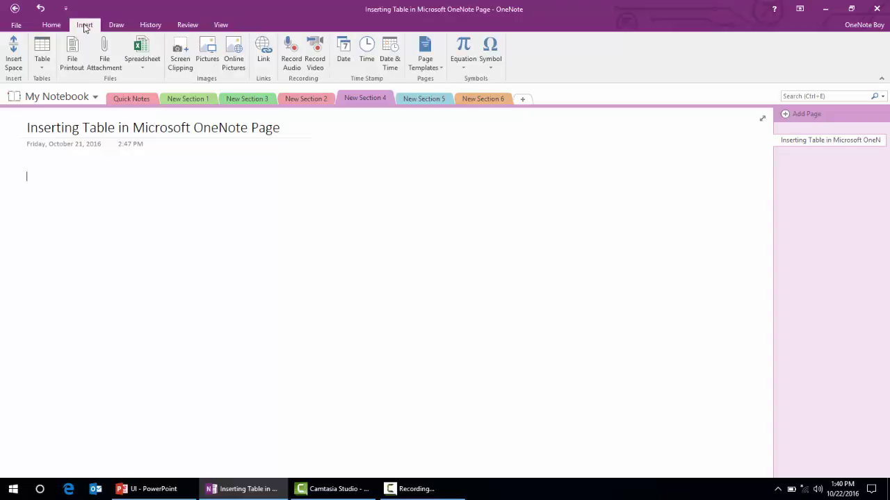
{"action": "left_click", "coordinate": [46, 67]}
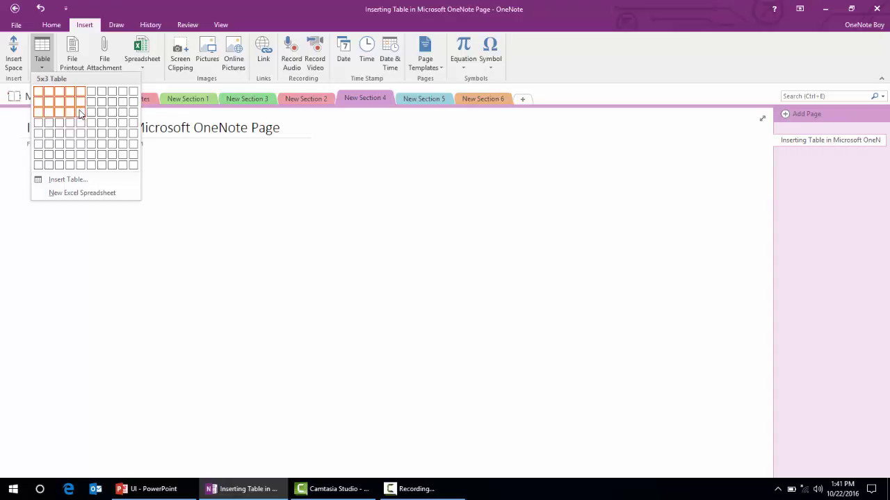
{"action": "left_click", "coordinate": [81, 114]}
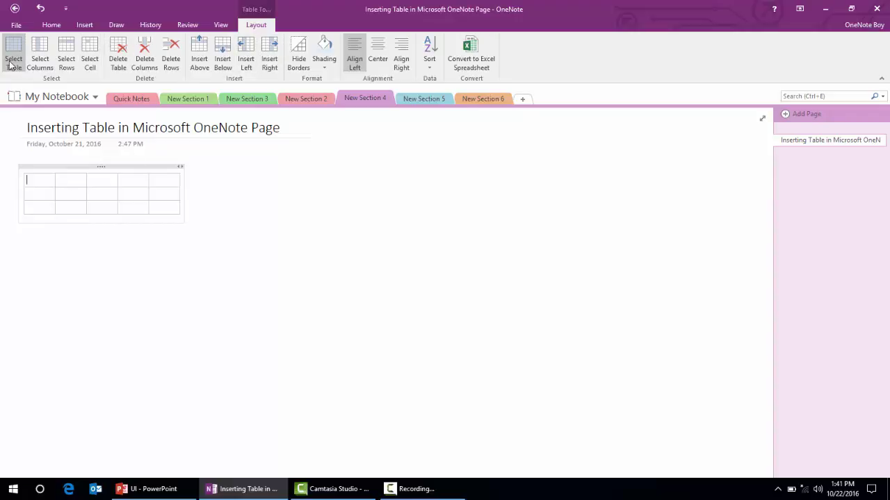
Step: Insert two rows below, making the table 5 columns by 5 rows
{"action": "left_click", "coordinate": [225, 72]}
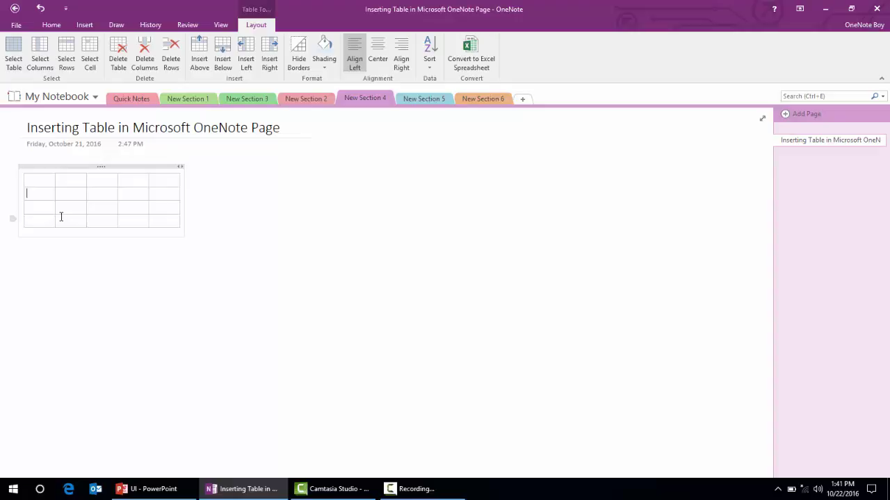
{"action": "left_click", "coordinate": [223, 50]}
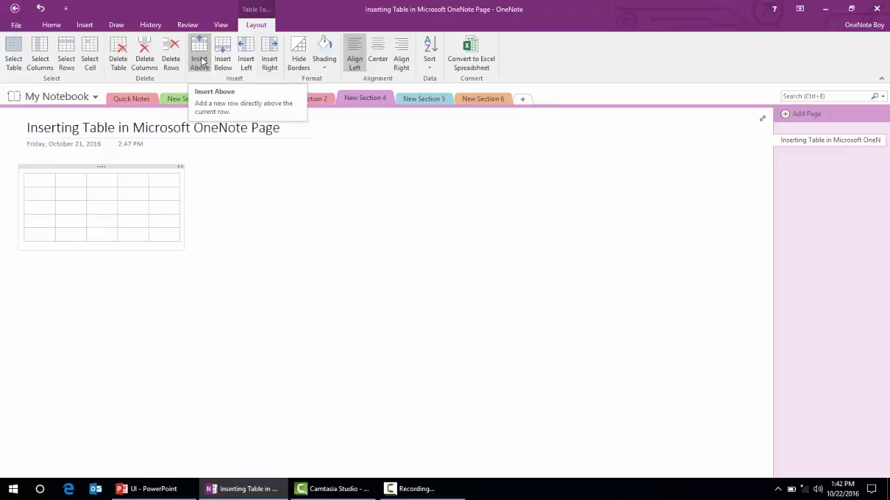
Step: Shade the second row grey, insert a row above it and shade that row light orange
{"action": "left_click_drag", "start_coordinate": [34, 194], "coordinate": [167, 196]}
{"action": "left_click", "coordinate": [324, 54]}
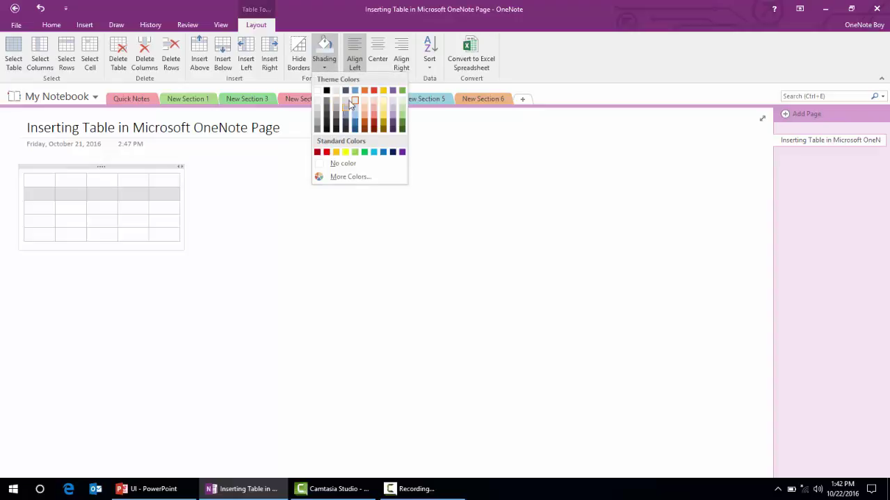
{"action": "left_click", "coordinate": [342, 103]}
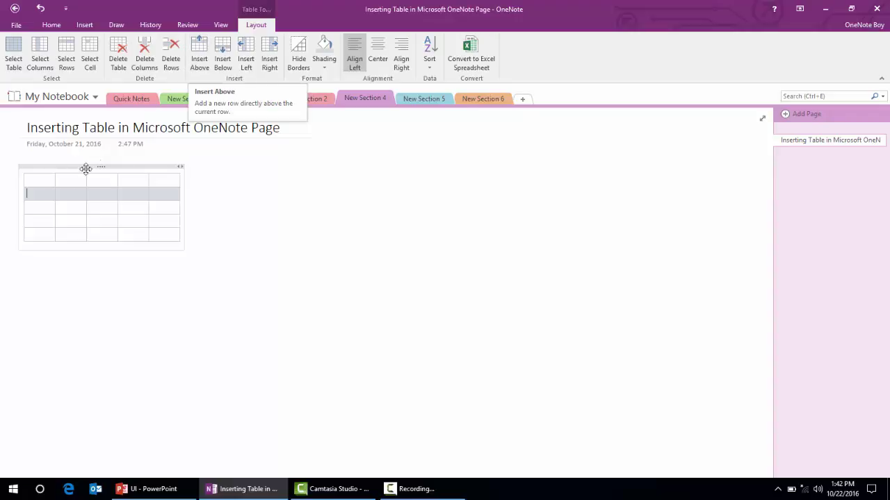
{"action": "left_click", "coordinate": [200, 60]}
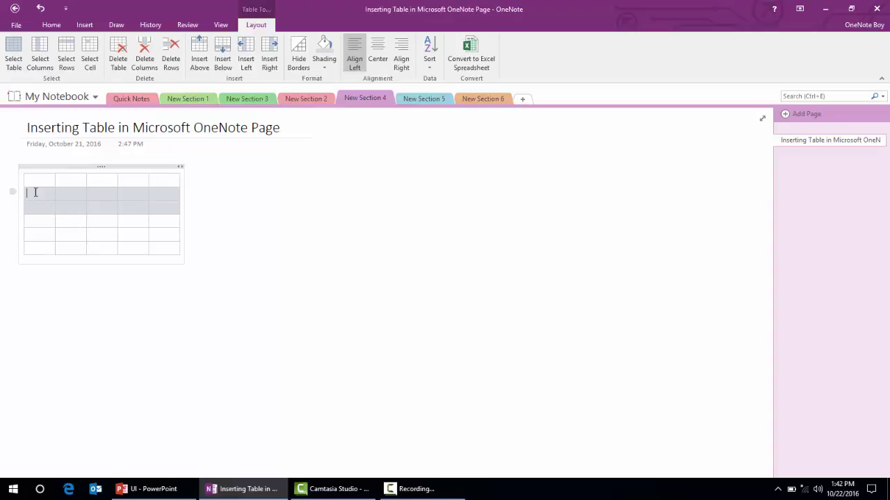
{"action": "mouse_move", "coordinate": [34, 195]}
{"action": "left_mouse_down"}
{"action": "mouse_move", "coordinate": [151, 185]}
{"action": "mouse_move", "coordinate": [171, 191]}
{"action": "left_mouse_up"}
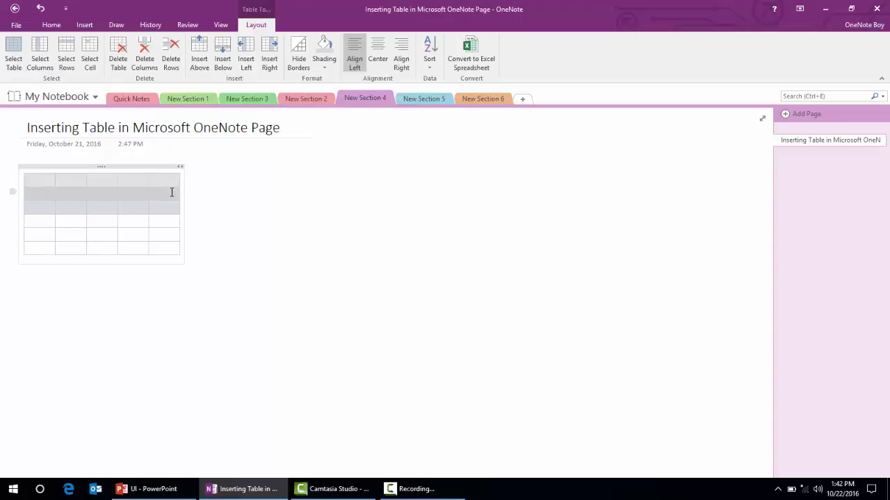
{"action": "left_click", "coordinate": [325, 67]}
{"action": "left_click", "coordinate": [365, 103]}
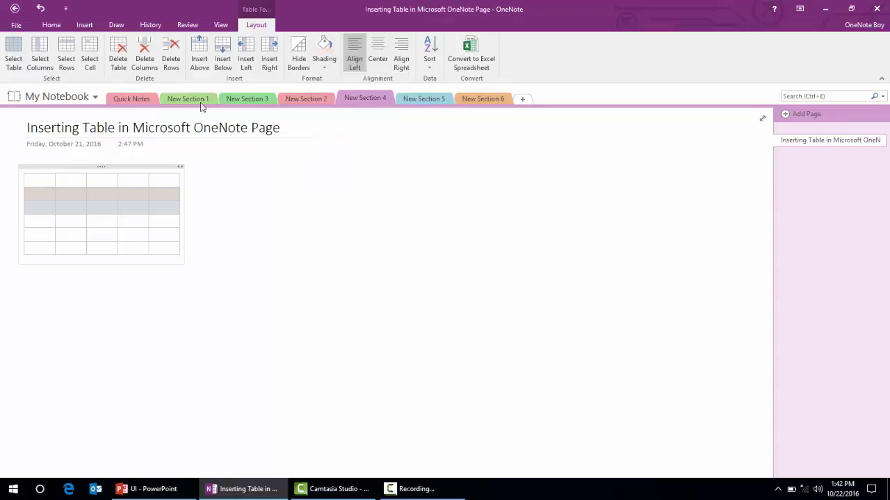
{"action": "left_click", "coordinate": [42, 197]}
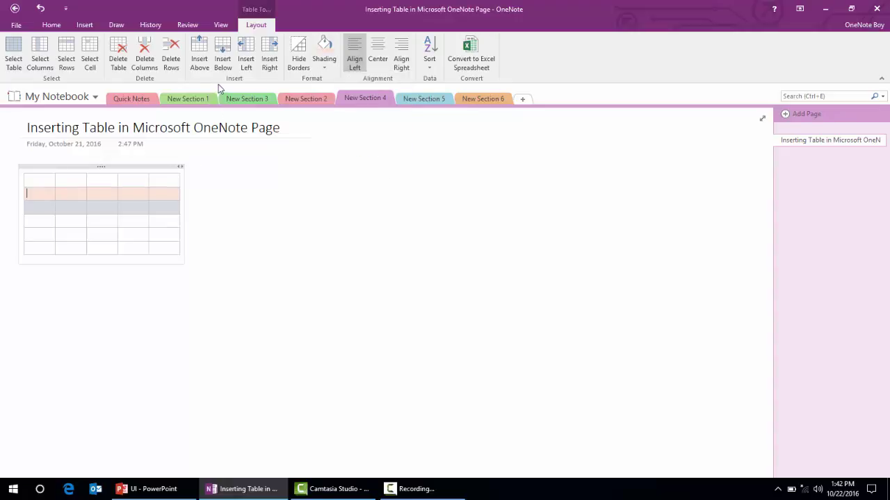
Step: Add another row above, then remove the shading from the three shaded rows
{"action": "left_click", "coordinate": [204, 69]}
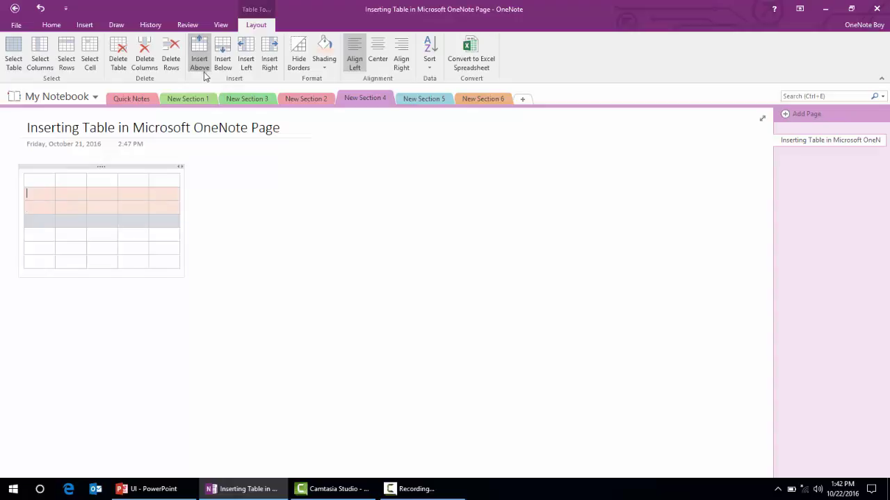
{"action": "left_click_drag", "start_coordinate": [36, 194], "coordinate": [167, 218]}
{"action": "left_click", "coordinate": [323, 64]}
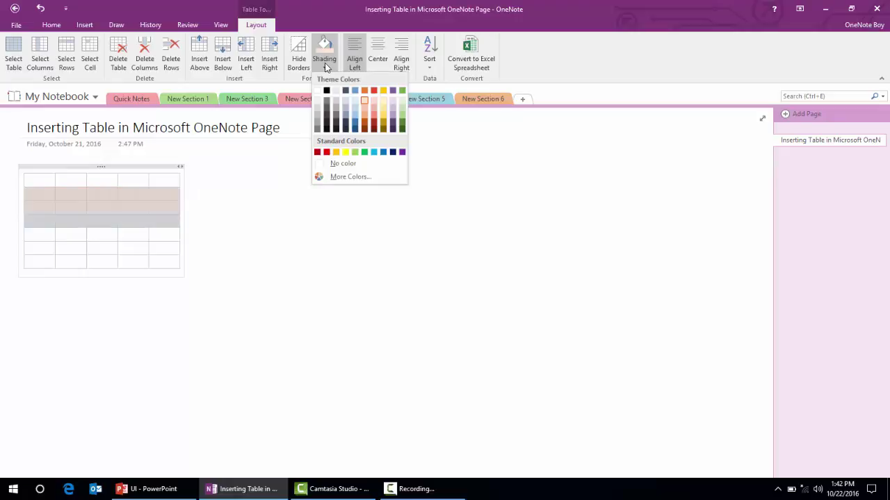
{"action": "left_click", "coordinate": [321, 105]}
{"action": "left_click", "coordinate": [124, 249]}
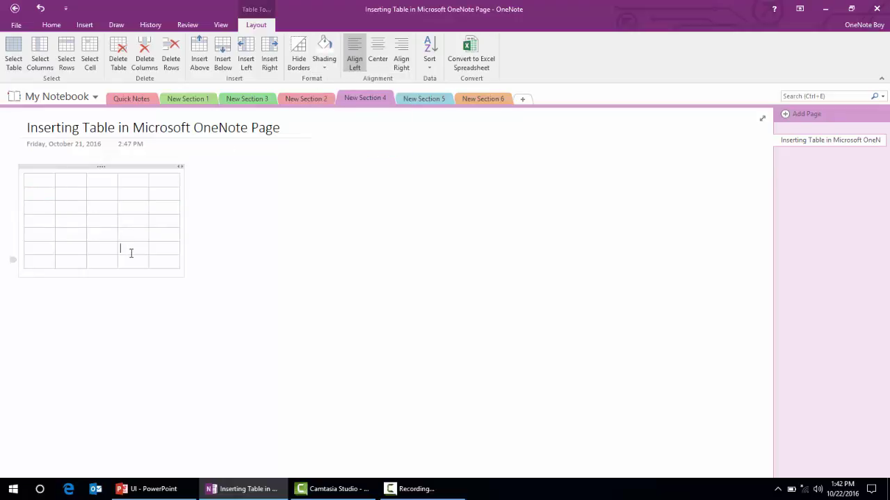
Step: Insert a new column right of the last column, giving 6 columns by 7 rows
{"action": "left_click_drag", "start_coordinate": [169, 179], "coordinate": [167, 258]}
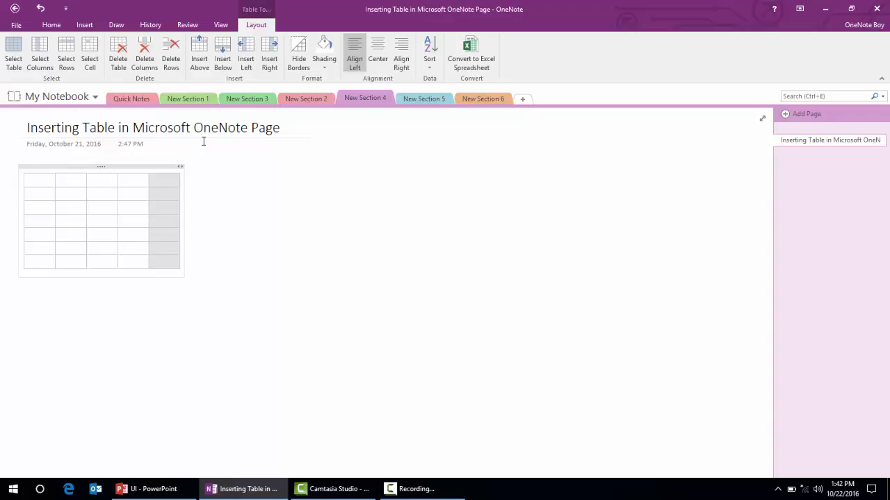
{"action": "left_click", "coordinate": [270, 63]}
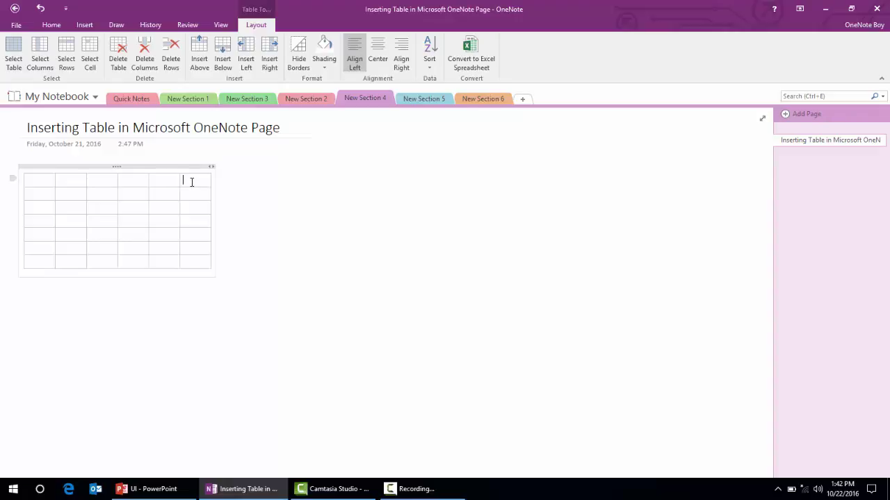
{"action": "left_click_drag", "start_coordinate": [191, 183], "coordinate": [195, 259]}
Step: Shade the last column light gold and the fifth column light blue-grey
{"action": "left_click", "coordinate": [323, 62]}
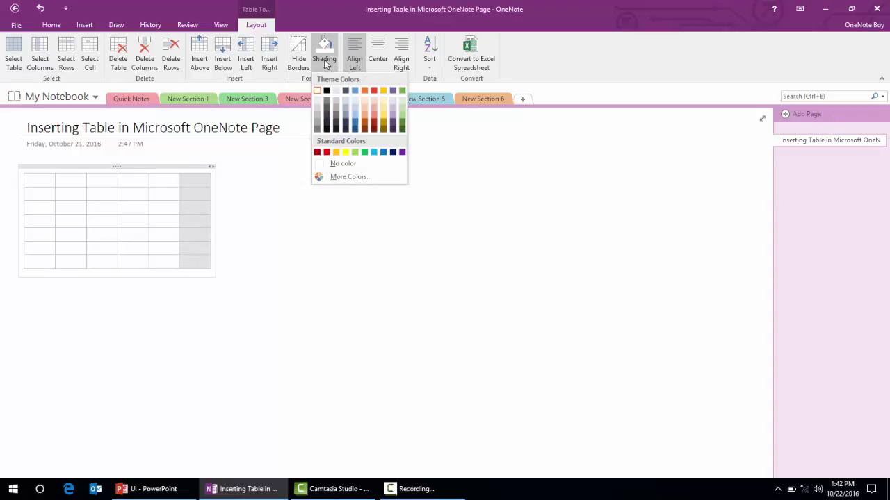
{"action": "left_click", "coordinate": [383, 101]}
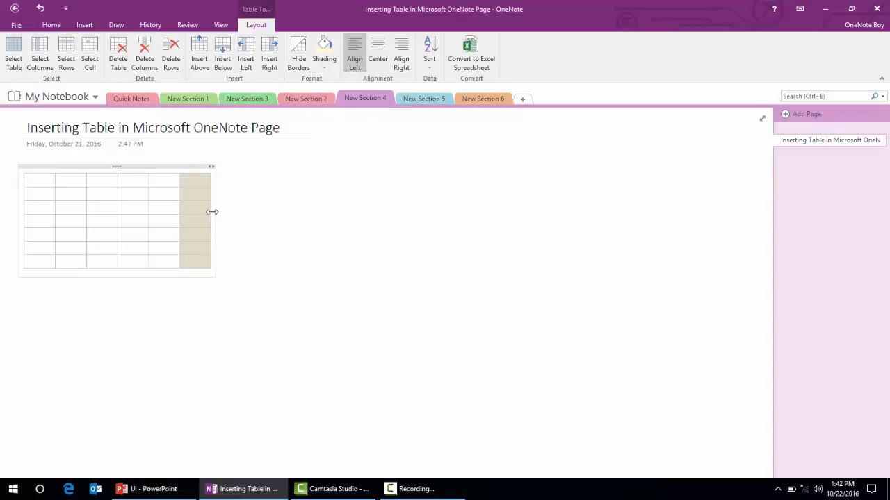
{"action": "left_click", "coordinate": [201, 202]}
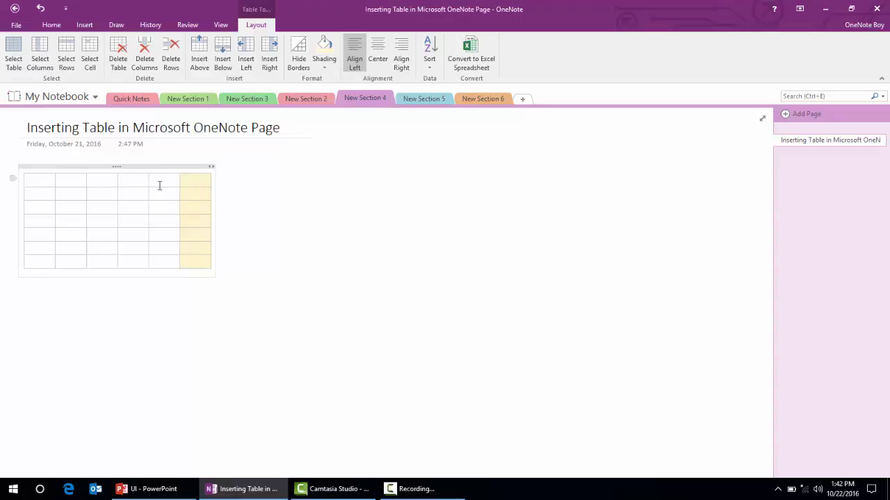
{"action": "left_click_drag", "start_coordinate": [159, 185], "coordinate": [163, 266]}
{"action": "left_click", "coordinate": [324, 63]}
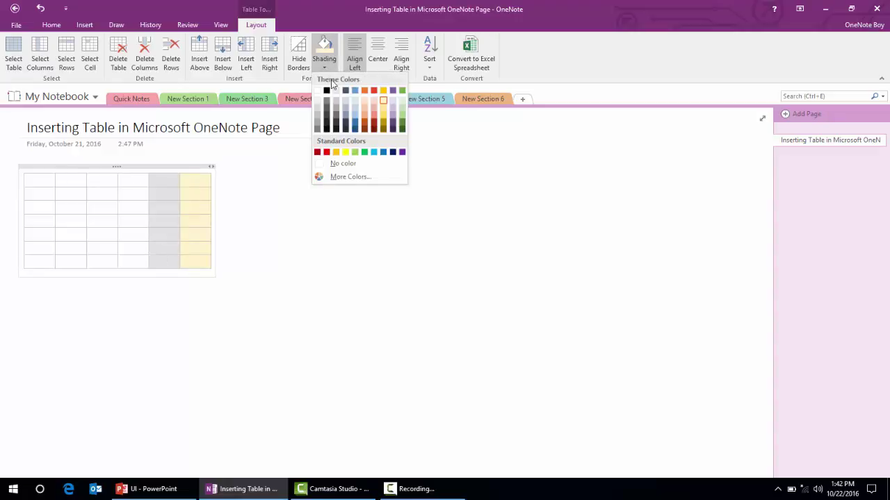
{"action": "left_click", "coordinate": [356, 100]}
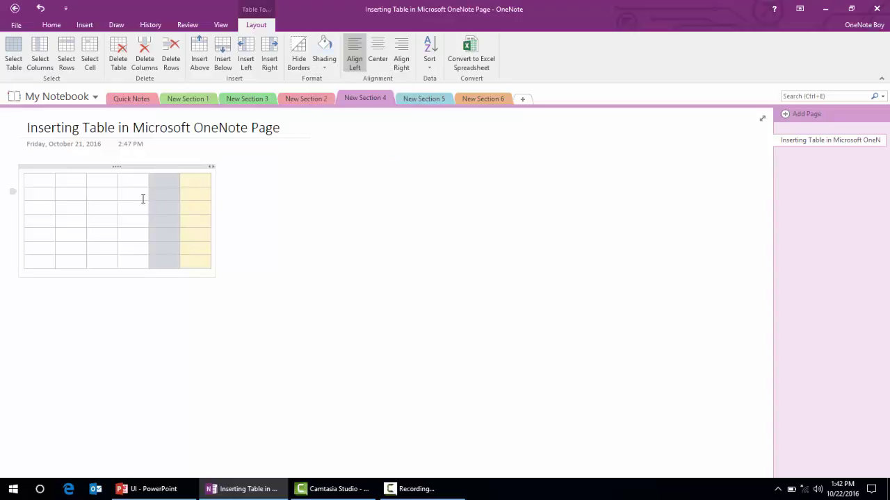
{"action": "left_click", "coordinate": [165, 179]}
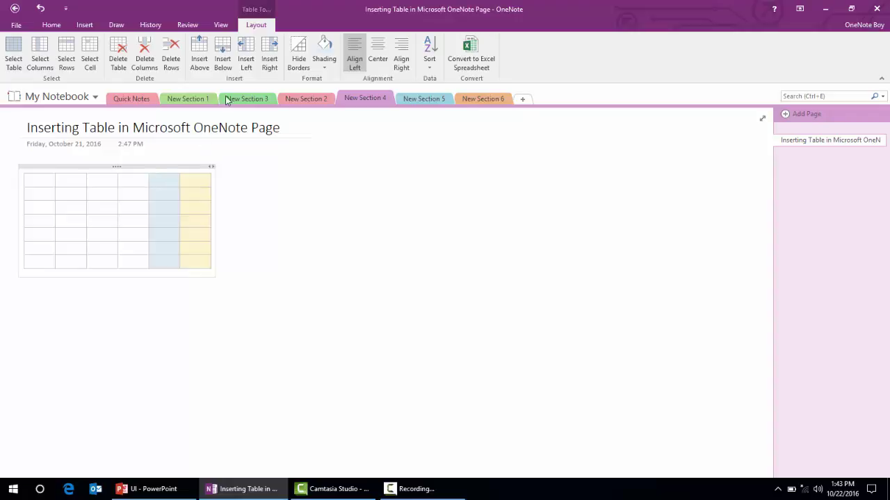
Step: Insert a column left of the fifth column and set the whole table's shading to white
{"action": "left_click", "coordinate": [246, 62]}
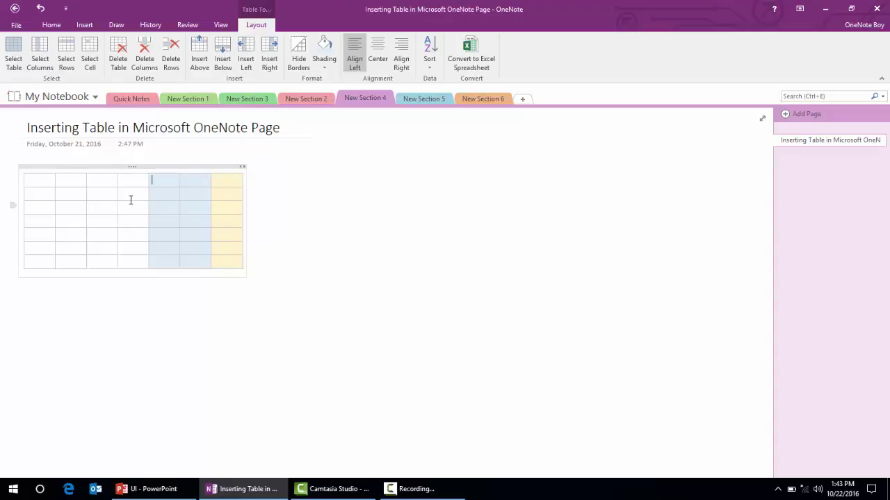
{"action": "left_click_drag", "start_coordinate": [35, 178], "coordinate": [237, 262]}
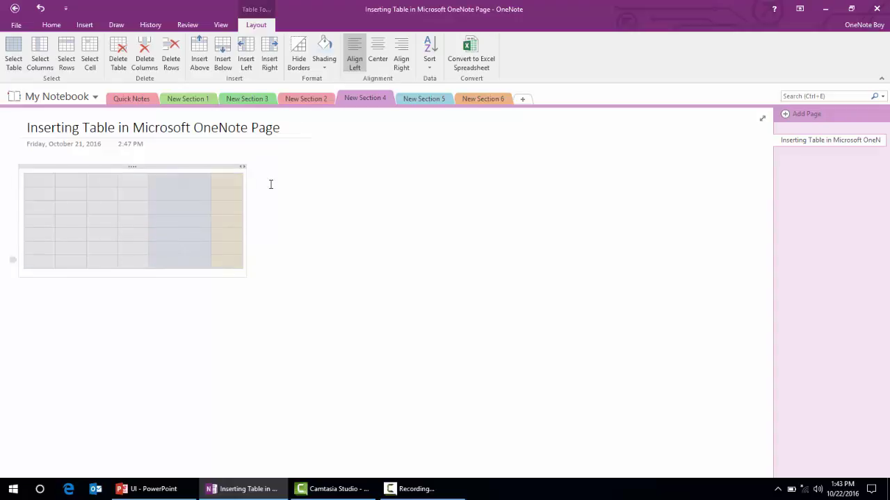
{"action": "left_click", "coordinate": [324, 64]}
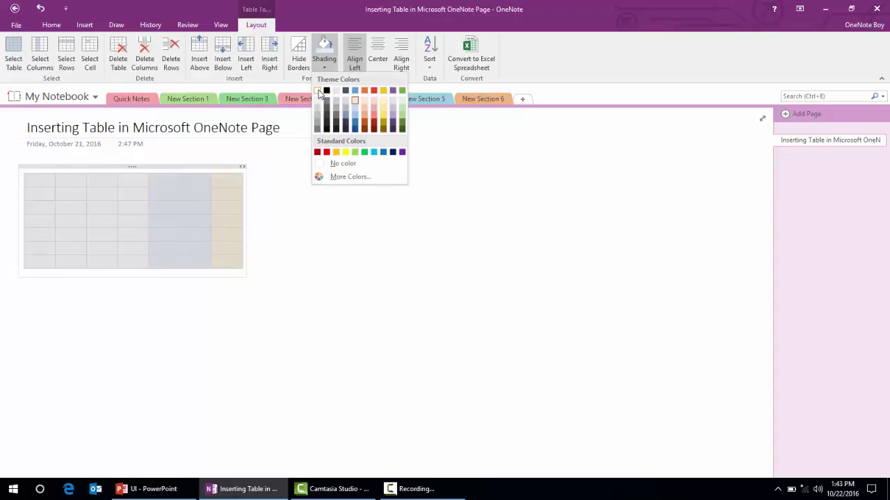
{"action": "left_click", "coordinate": [318, 92]}
{"action": "left_click", "coordinate": [133, 221]}
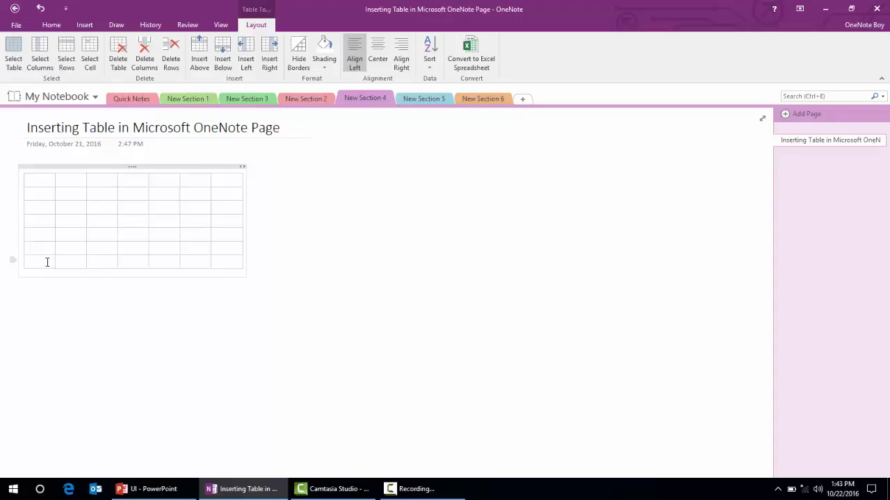
{"action": "left_click_drag", "start_coordinate": [48, 260], "coordinate": [219, 264]}
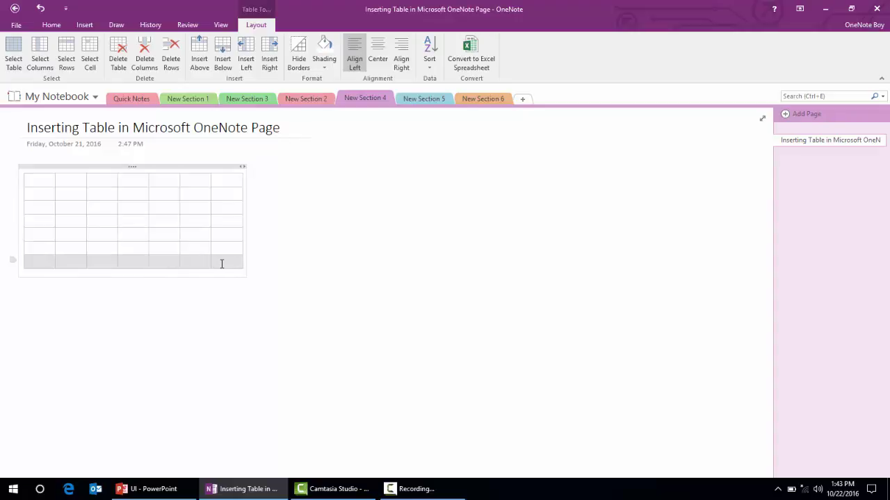
Step: Shade row 4 light blue, then delete it, leaving a 7-by-6 table
{"action": "left_click_drag", "start_coordinate": [230, 224], "coordinate": [35, 218]}
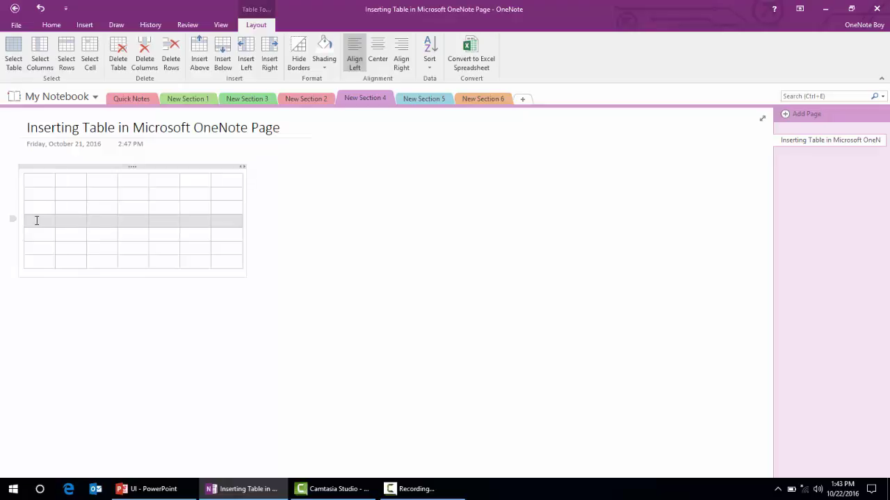
{"action": "left_click", "coordinate": [323, 58]}
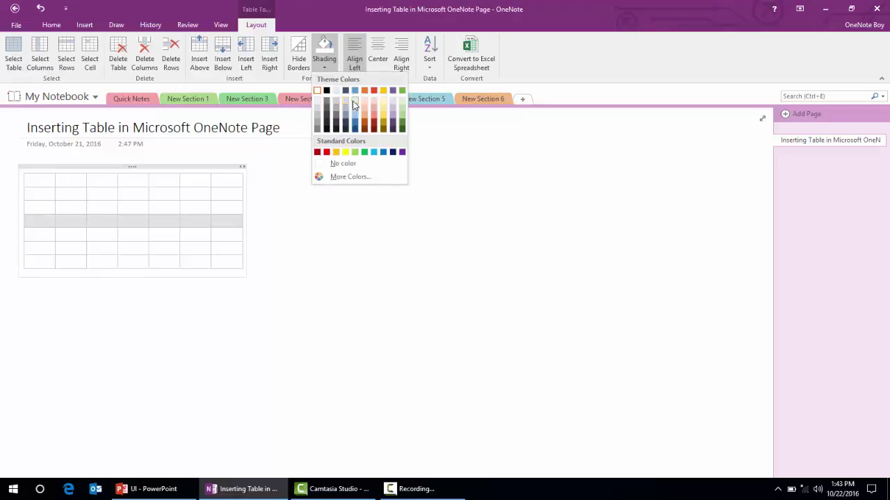
{"action": "left_click", "coordinate": [352, 101]}
{"action": "left_click_drag", "start_coordinate": [48, 218], "coordinate": [232, 223]}
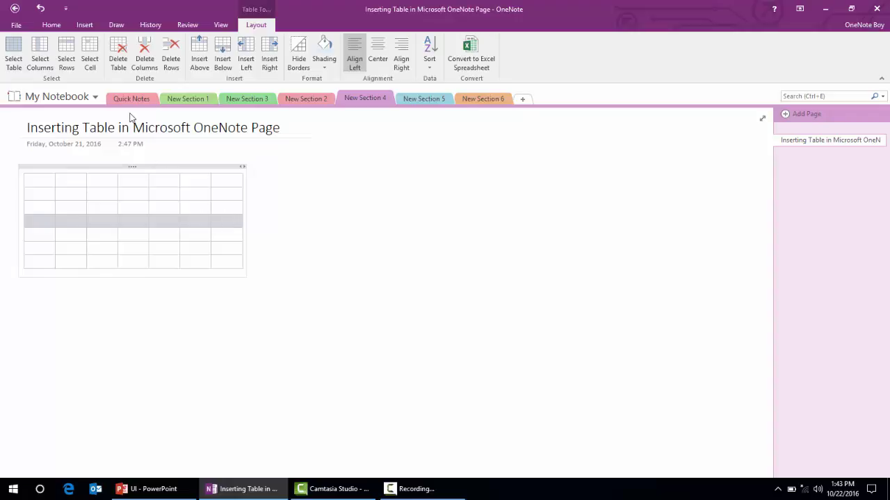
{"action": "left_click", "coordinate": [171, 69]}
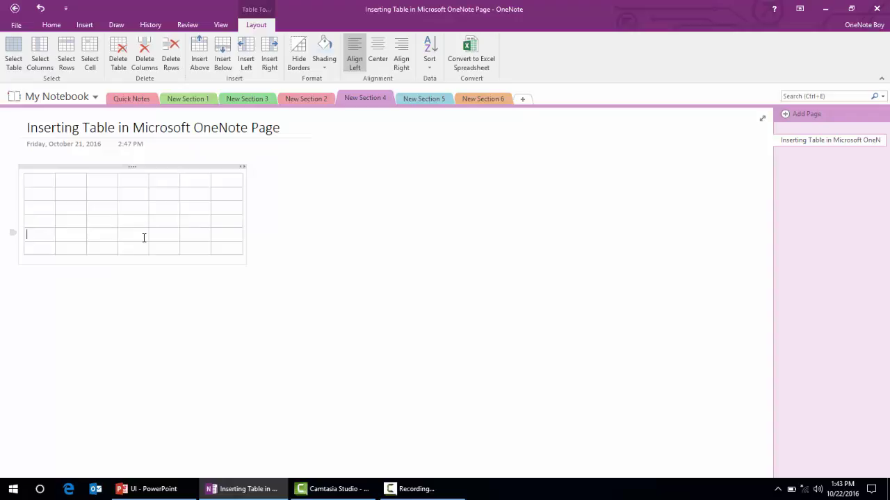
Step: Tint the fifth column, then delete it, leaving a 6-by-6 table
{"action": "left_click", "coordinate": [47, 223]}
{"action": "left_click_drag", "start_coordinate": [228, 178], "coordinate": [226, 255]}
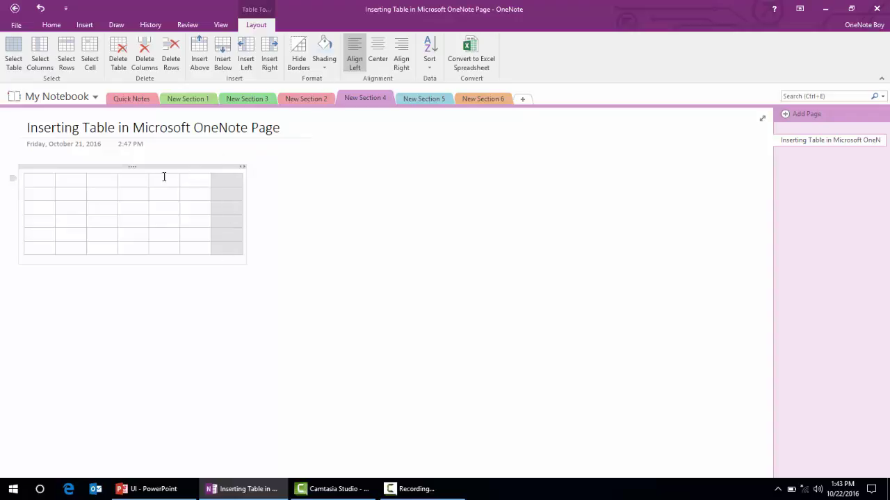
{"action": "left_click_drag", "start_coordinate": [164, 177], "coordinate": [160, 253]}
{"action": "left_click", "coordinate": [325, 69]}
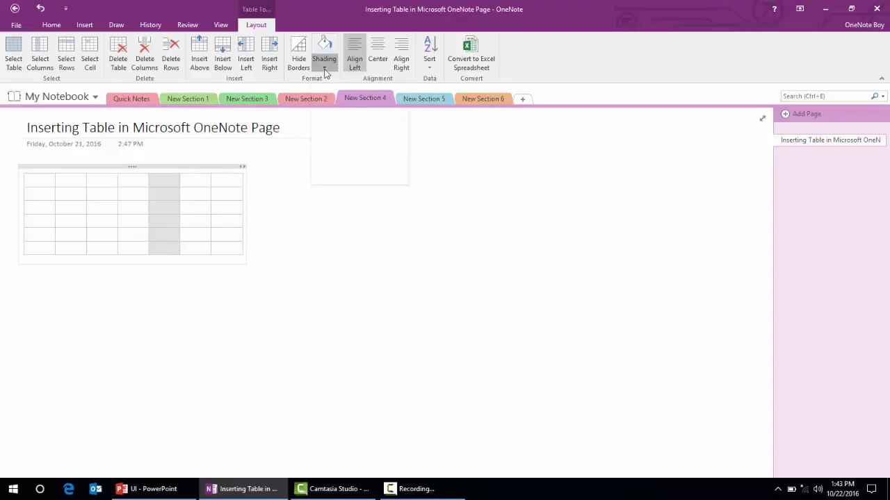
{"action": "left_click", "coordinate": [385, 101]}
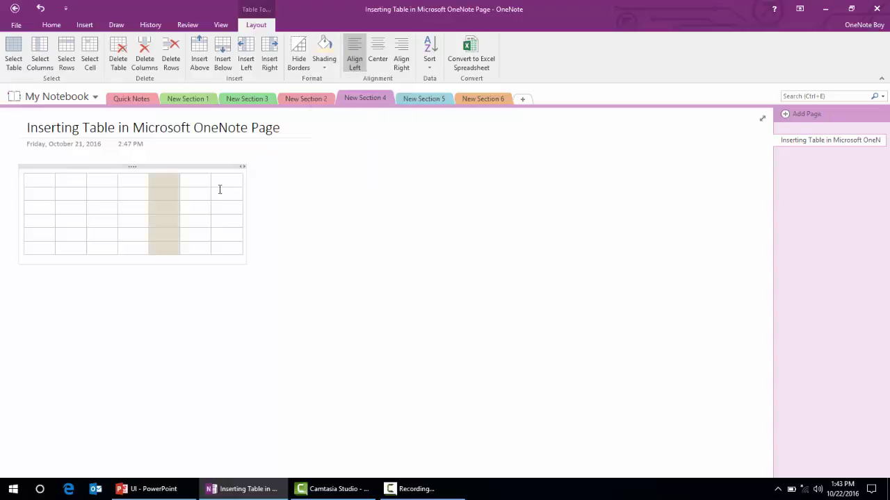
{"action": "left_click_drag", "start_coordinate": [168, 179], "coordinate": [164, 247]}
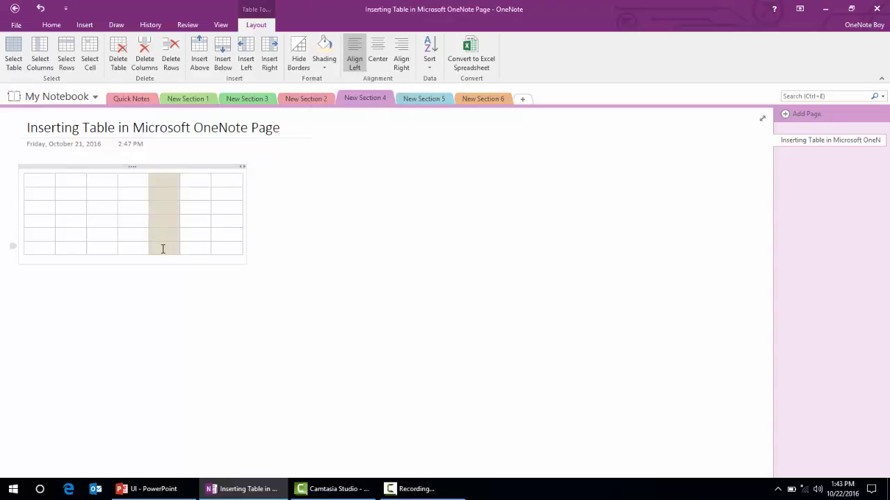
{"action": "left_click", "coordinate": [145, 62]}
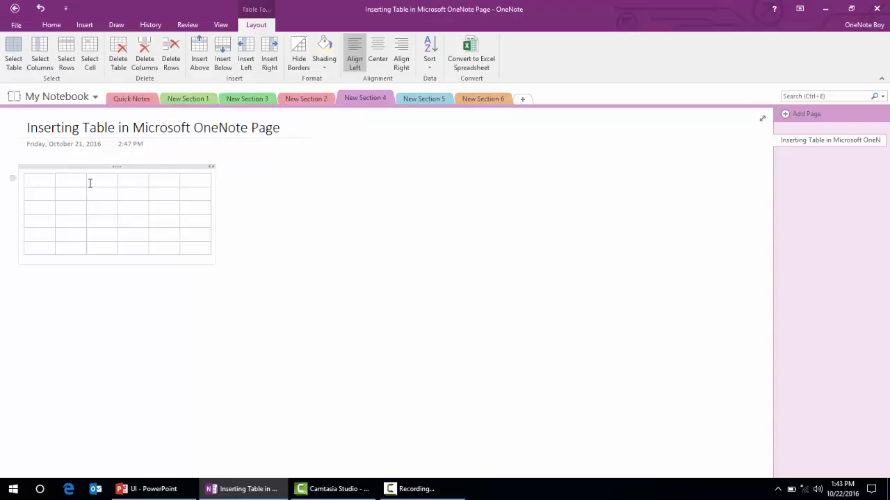
{"action": "mouse_move", "coordinate": [54, 174]}
{"action": "left_mouse_down"}
{"action": "mouse_move", "coordinate": [109, 216]}
{"action": "mouse_move", "coordinate": [185, 246]}
{"action": "left_mouse_up"}
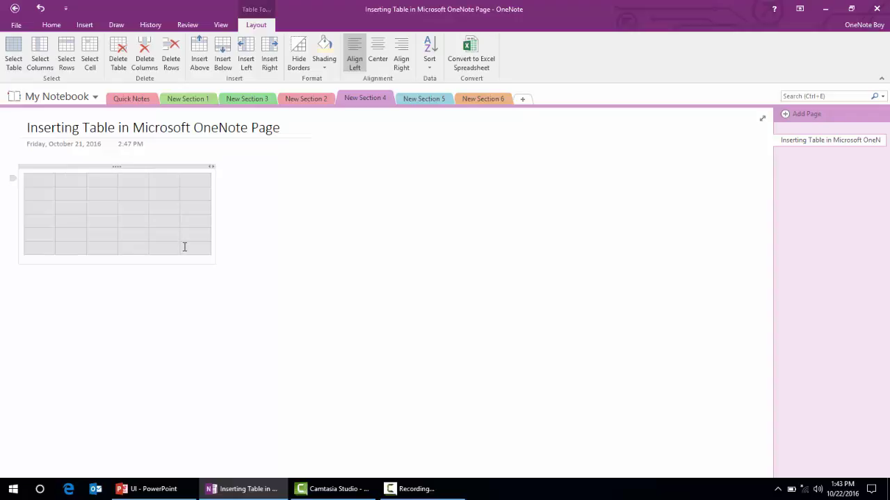
Step: Delete the old table and insert a new empty 6-column by 4-row table
{"action": "left_click", "coordinate": [120, 60]}
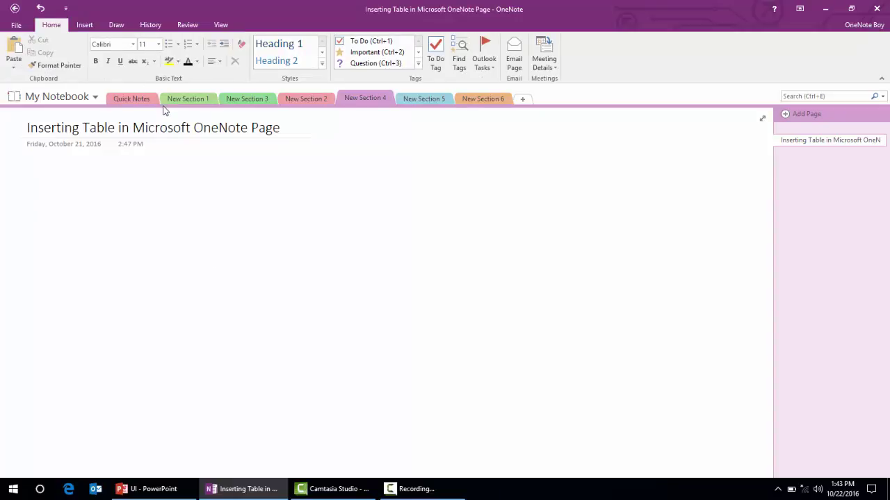
{"action": "left_click", "coordinate": [85, 26]}
{"action": "left_click", "coordinate": [45, 65]}
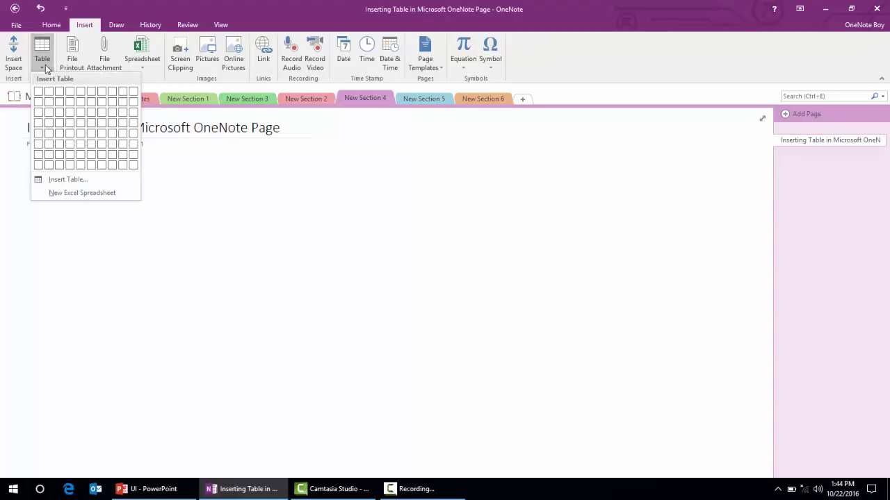
{"action": "left_click", "coordinate": [96, 128]}
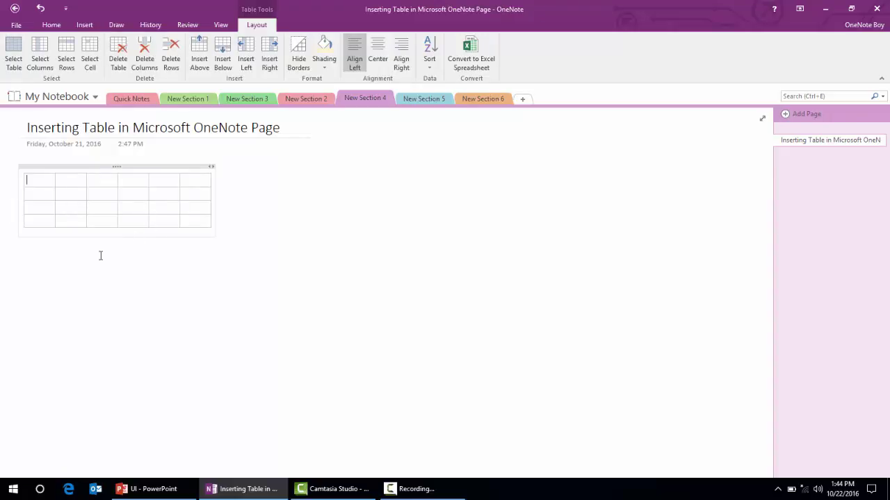
Step: Below the first table, build a one-row table with 'You', '1' and empty cells, removing the extra row
{"action": "left_click", "coordinate": [32, 267]}
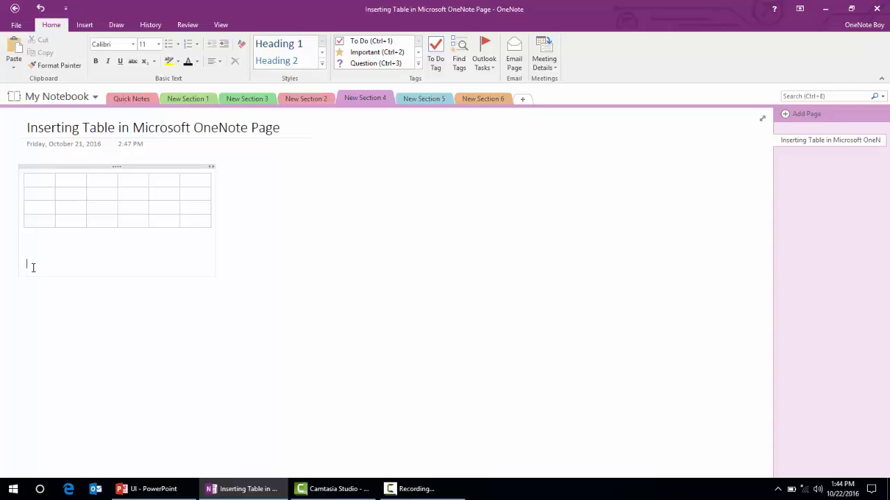
{"action": "type", "text": "you"}
{"action": "key", "text": "Tab"}
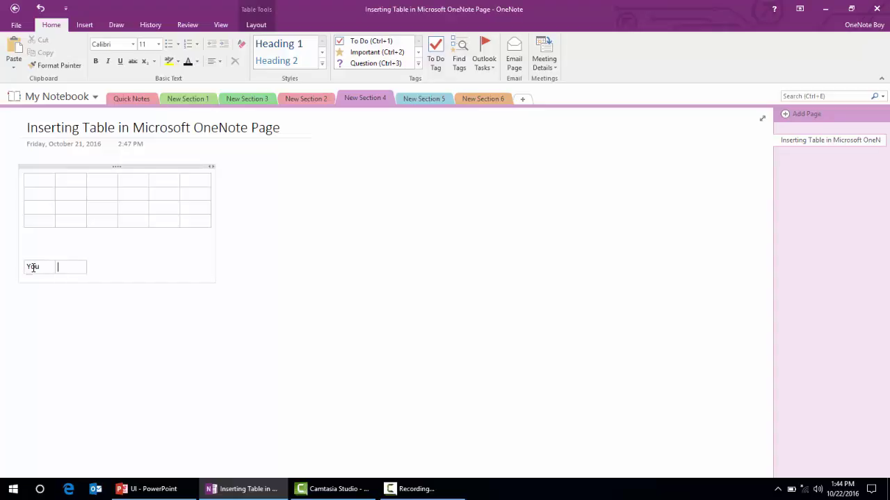
{"action": "type", "text": "1"}
{"action": "key", "text": "Tab"}
{"action": "key", "text": "Tab"}
{"action": "key", "text": "Tab"}
{"action": "key", "text": "Tab"}
{"action": "key", "text": "Tab"}
{"action": "key", "text": "Tab"}
{"action": "key", "text": "Tab"}
{"action": "key", "text": "Tab"}
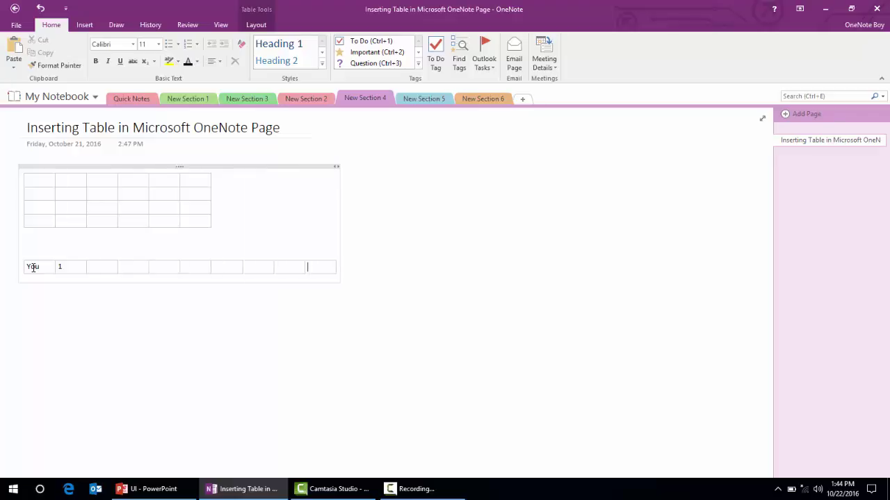
{"action": "key", "text": "Tab"}
{"action": "key", "text": "Return"}
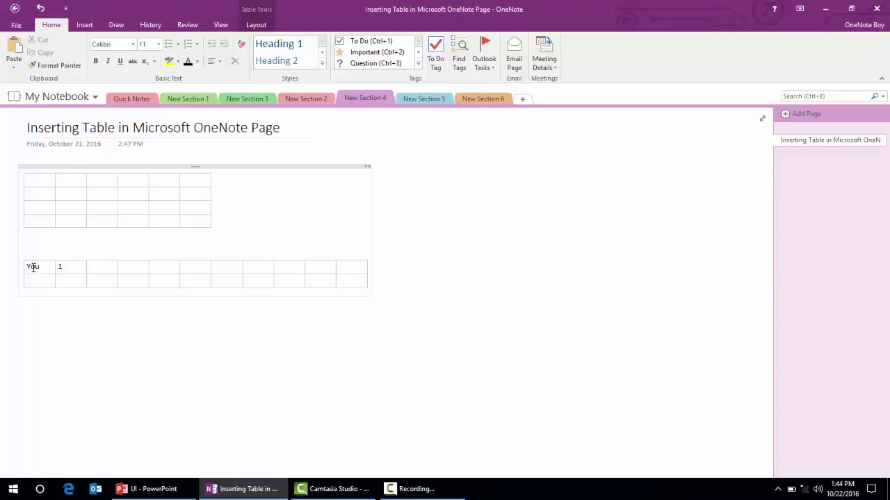
{"action": "key", "text": "ctrl+z"}
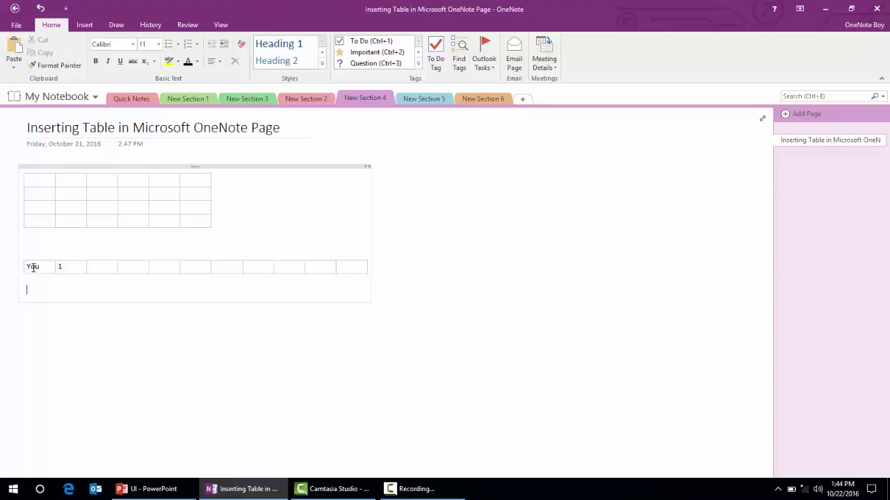